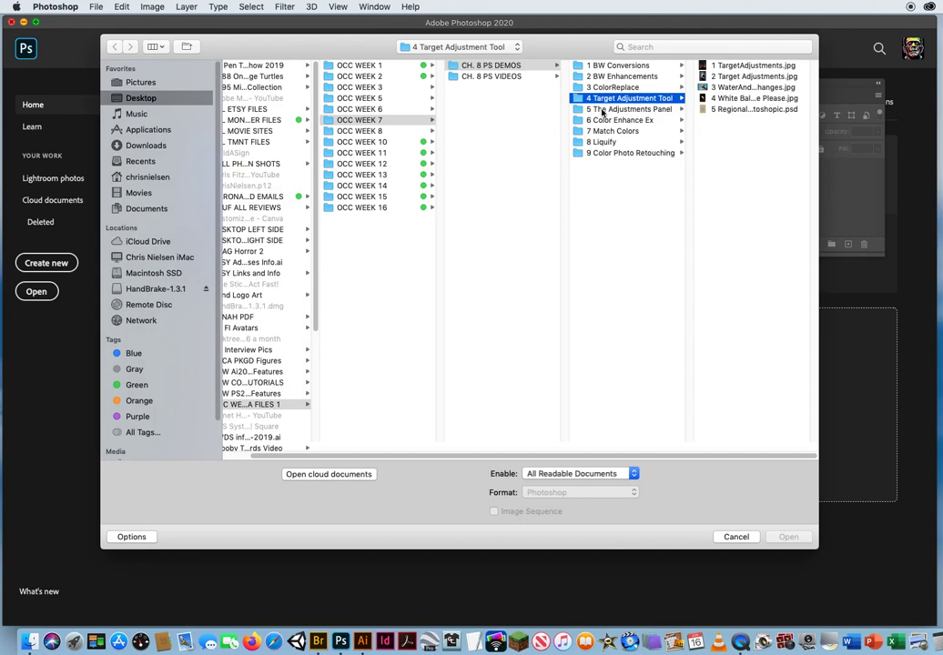
Open 1 SaturationAdjustments.jpg from the 5 The Adjustments Panel folder.
{"action": "left_click", "coordinate": [601, 110]}
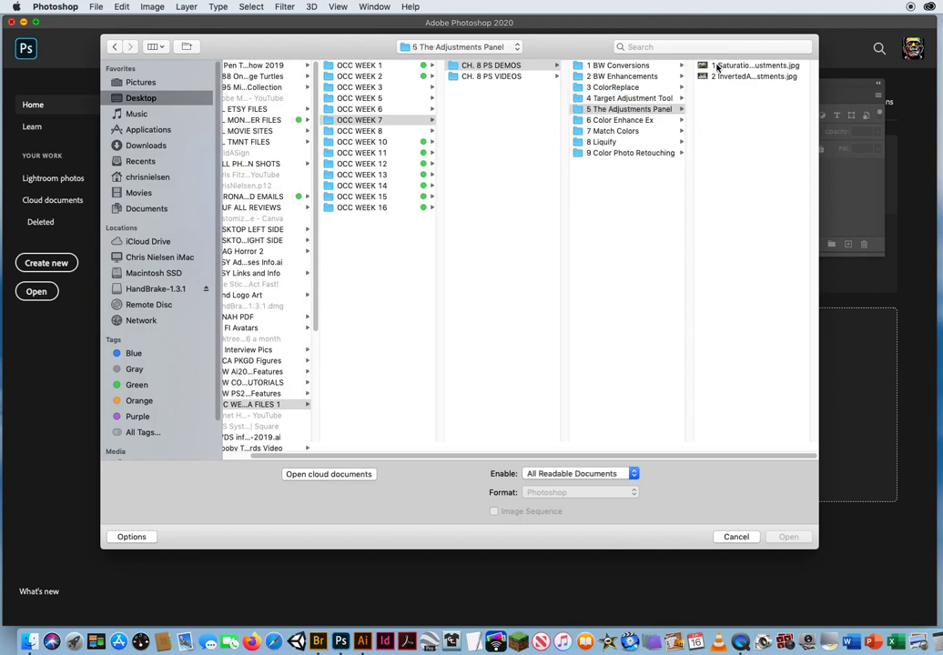
{"action": "left_click", "coordinate": [718, 66]}
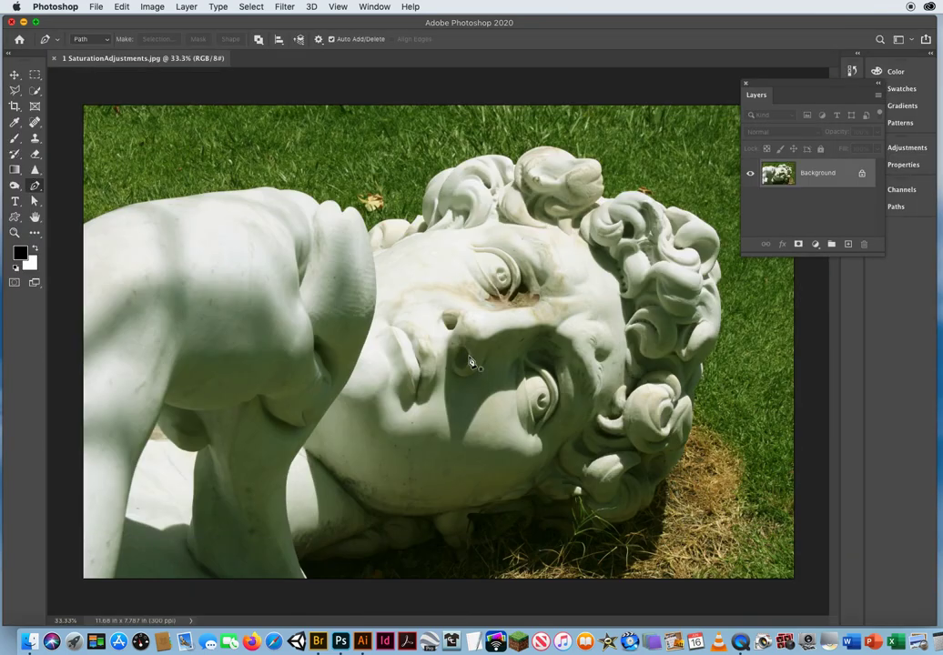
{"action": "key", "text": "z"}
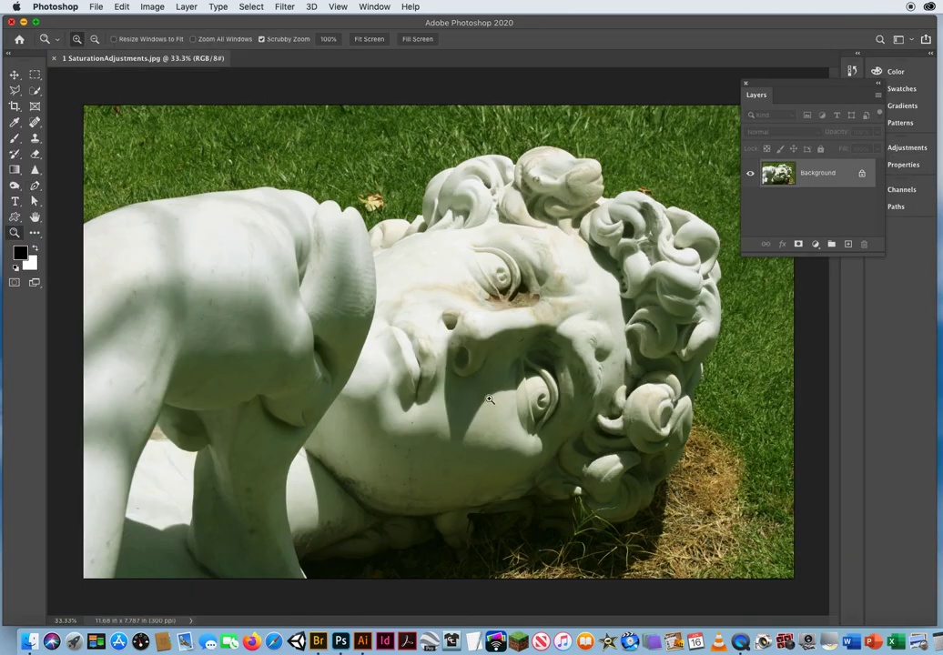
{"action": "mouse_move", "coordinate": [461, 351]}
{"action": "left_mouse_down"}
{"action": "mouse_move", "coordinate": [427, 349]}
{"action": "mouse_move", "coordinate": [444, 350]}
{"action": "left_mouse_up"}
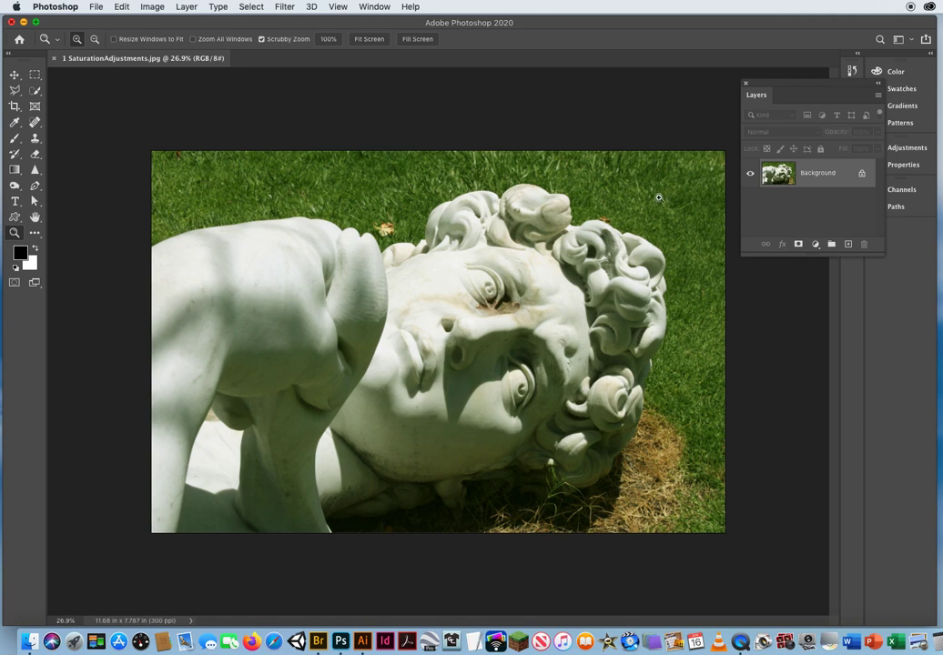
Duplicate the Background layer of the statue photo and move the Layers panel away from the Adjustments controls.
{"action": "left_click", "coordinate": [14, 73]}
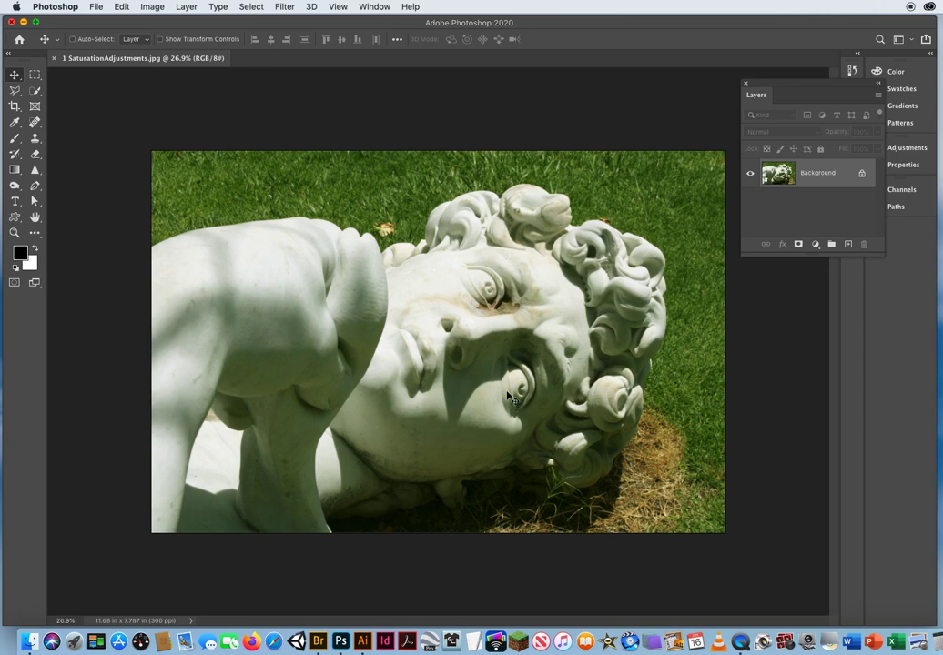
{"action": "key", "text": "super+j"}
{"action": "left_click_drag", "start_coordinate": [777, 84], "coordinate": [670, 245]}
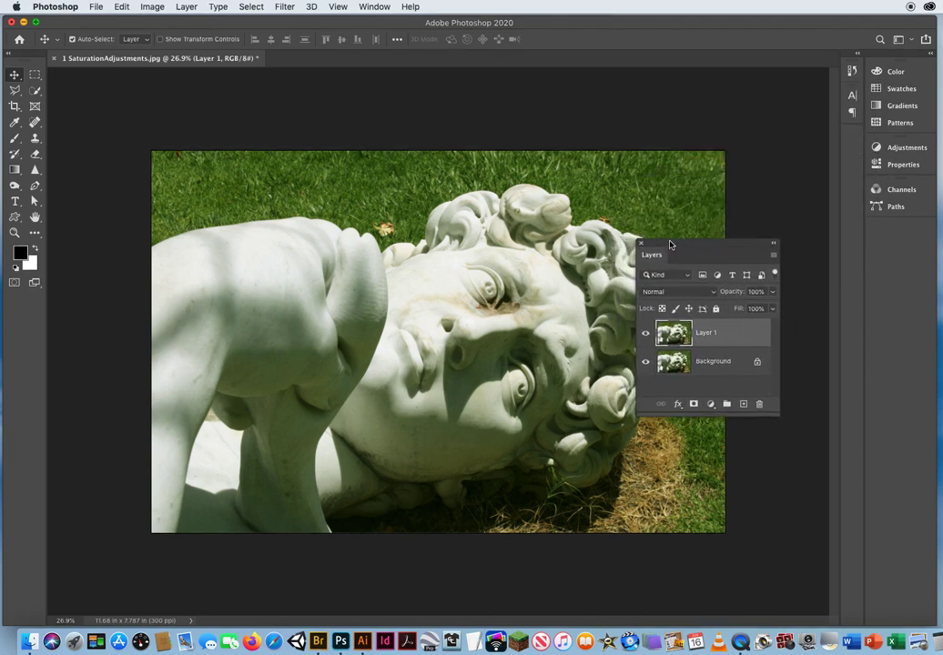
Add a Hue/Saturation adjustment layer and, targeting colors on the statue, set Yellows saturation to -100 and desaturate the remaining green tint.
{"action": "left_click", "coordinate": [897, 148]}
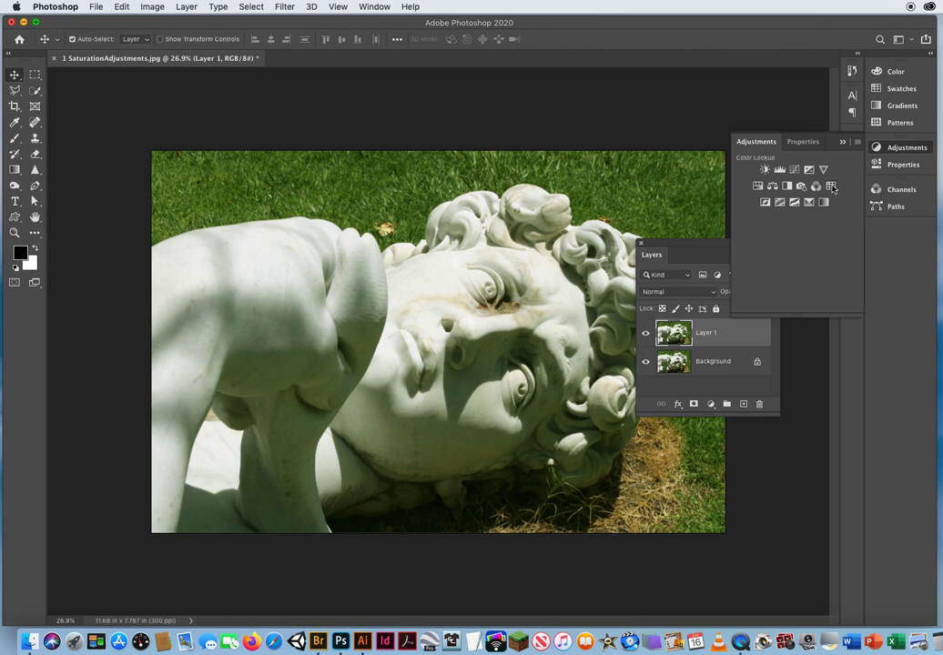
{"action": "left_click", "coordinate": [757, 188]}
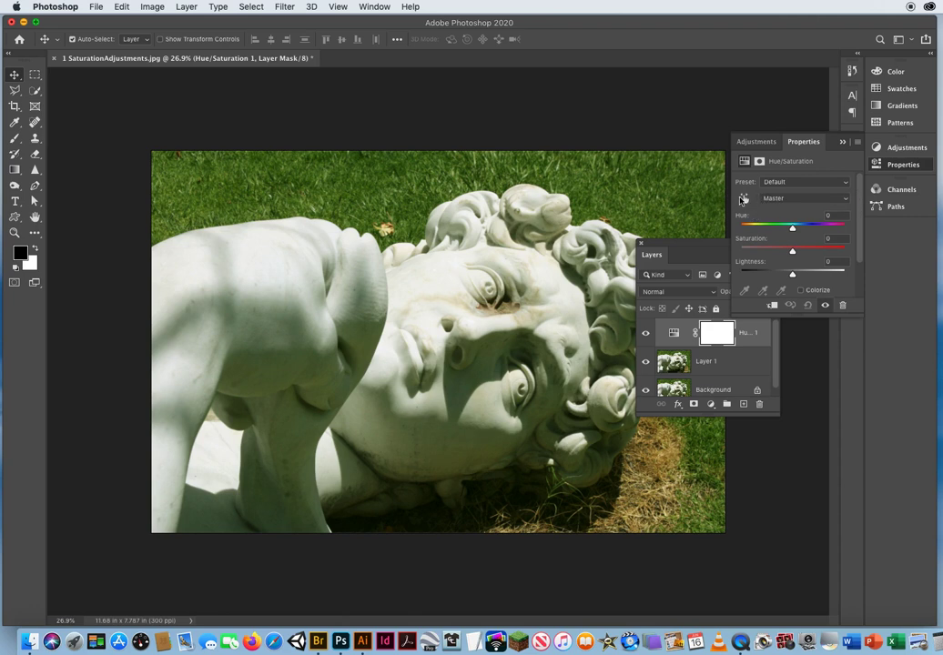
{"action": "left_click", "coordinate": [745, 199]}
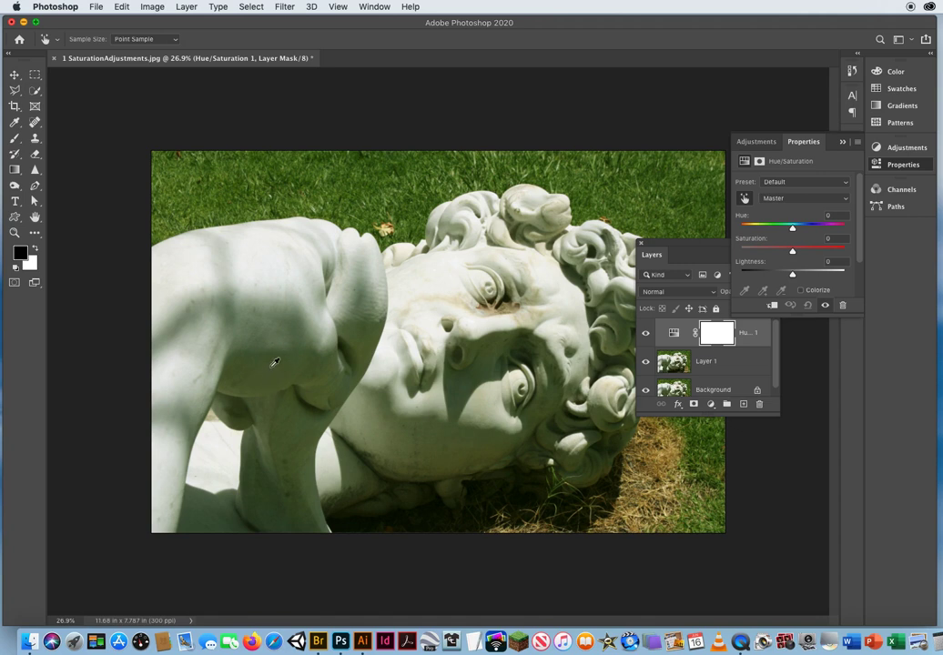
{"action": "left_click_drag", "start_coordinate": [274, 363], "coordinate": [113, 367]}
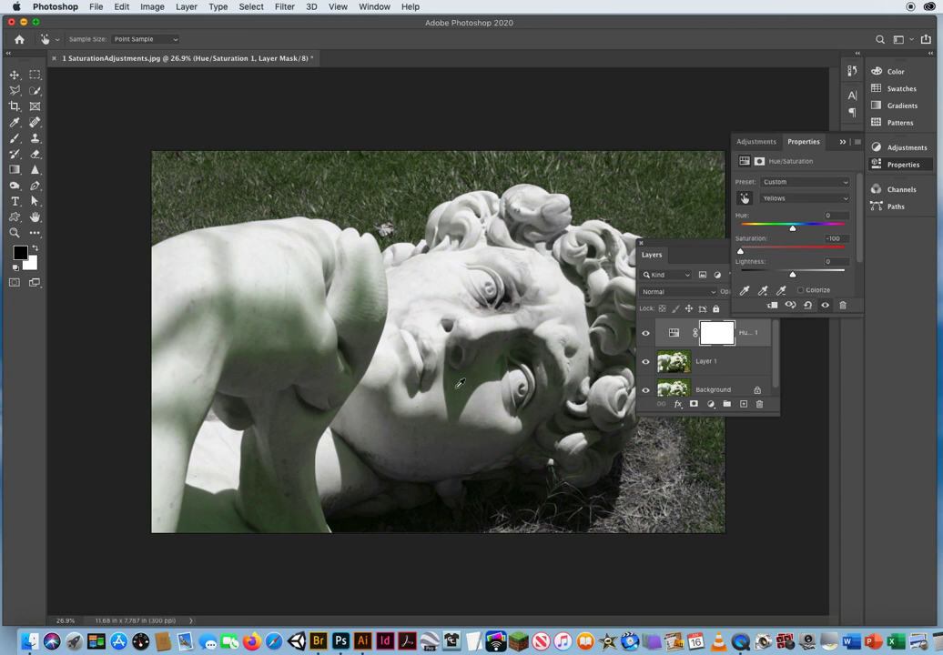
{"action": "left_click_drag", "start_coordinate": [467, 387], "coordinate": [447, 394]}
{"action": "left_click_drag", "start_coordinate": [389, 390], "coordinate": [388, 390]}
Collapse the Hue/Saturation properties, then reposition and lengthen the Layers panel to fit all three layers.
{"action": "left_click", "coordinate": [843, 142]}
{"action": "left_click_drag", "start_coordinate": [658, 248], "coordinate": [772, 170]}
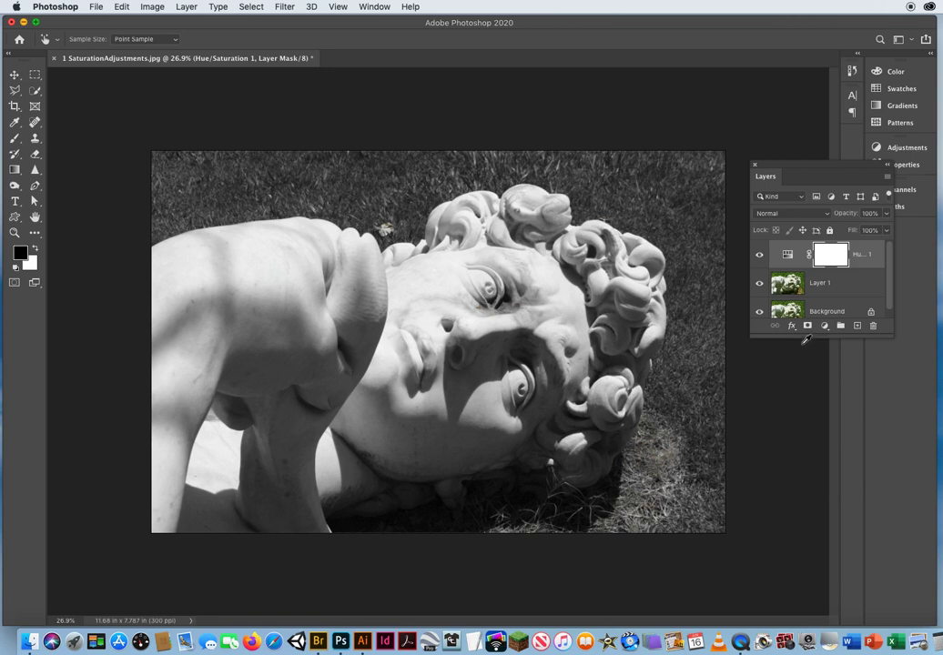
{"action": "left_click_drag", "start_coordinate": [799, 336], "coordinate": [799, 397]}
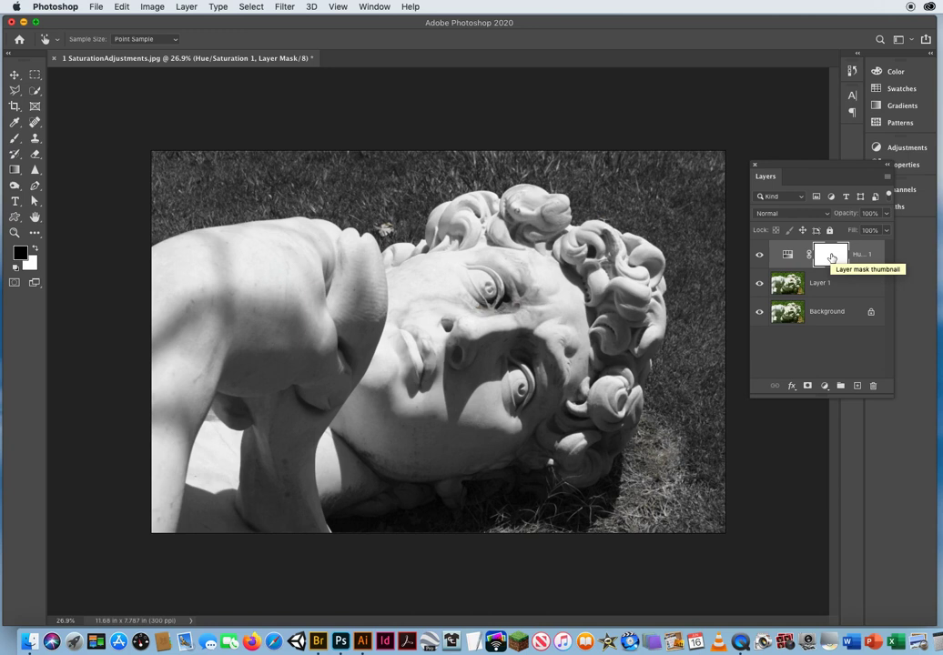
Paint black on the Hue/Saturation layer mask over all the grass around the statue, using a 99 px brush along its edges.
{"action": "key", "text": "x"}
{"action": "key", "text": "x"}
{"action": "key", "text": "b"}
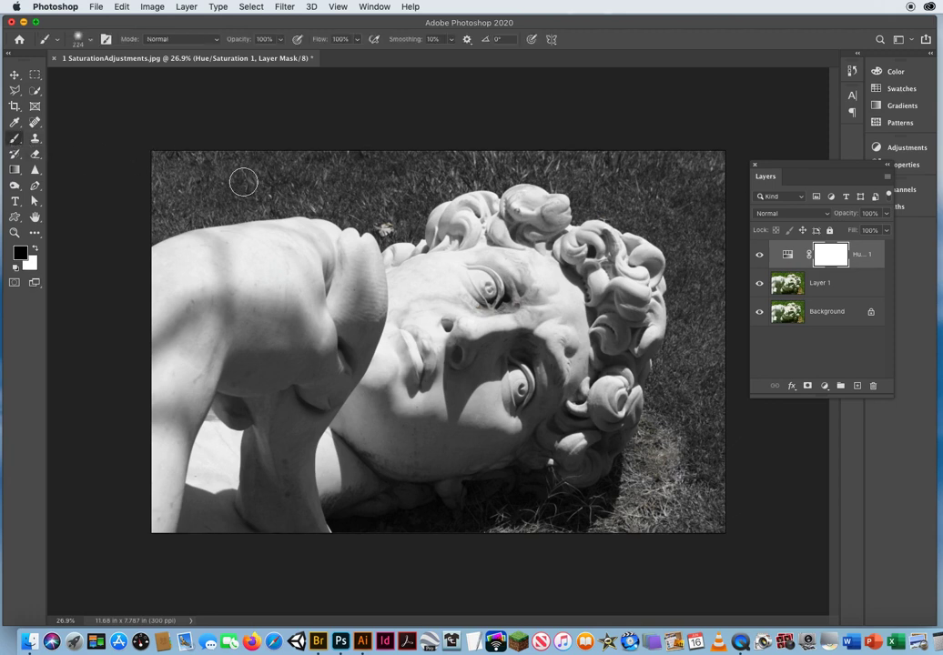
{"action": "mouse_move", "coordinate": [258, 271]}
{"action": "left_mouse_down"}
{"action": "mouse_move", "coordinate": [326, 273]}
{"action": "mouse_move", "coordinate": [276, 274]}
{"action": "mouse_move", "coordinate": [255, 390]}
{"action": "mouse_move", "coordinate": [248, 257]}
{"action": "left_mouse_up"}
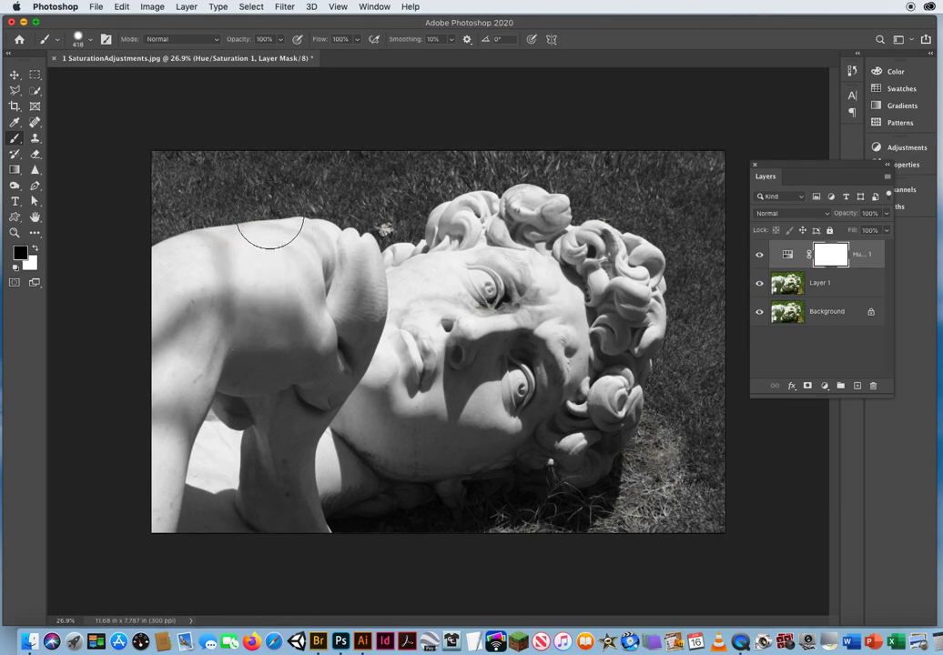
{"action": "left_click_drag", "start_coordinate": [256, 211], "coordinate": [234, 217]}
{"action": "mouse_move", "coordinate": [161, 169]}
{"action": "left_mouse_down"}
{"action": "mouse_move", "coordinate": [336, 154]}
{"action": "mouse_move", "coordinate": [133, 162]}
{"action": "mouse_move", "coordinate": [587, 151]}
{"action": "mouse_move", "coordinate": [150, 191]}
{"action": "mouse_move", "coordinate": [431, 179]}
{"action": "mouse_move", "coordinate": [195, 211]}
{"action": "mouse_move", "coordinate": [139, 238]}
{"action": "mouse_move", "coordinate": [190, 216]}
{"action": "mouse_move", "coordinate": [297, 201]}
{"action": "mouse_move", "coordinate": [348, 217]}
{"action": "mouse_move", "coordinate": [414, 219]}
{"action": "mouse_move", "coordinate": [368, 209]}
{"action": "mouse_move", "coordinate": [386, 206]}
{"action": "mouse_move", "coordinate": [363, 226]}
{"action": "mouse_move", "coordinate": [372, 223]}
{"action": "mouse_move", "coordinate": [384, 242]}
{"action": "mouse_move", "coordinate": [416, 235]}
{"action": "mouse_move", "coordinate": [428, 203]}
{"action": "mouse_move", "coordinate": [419, 236]}
{"action": "mouse_move", "coordinate": [423, 206]}
{"action": "mouse_move", "coordinate": [498, 186]}
{"action": "mouse_move", "coordinate": [370, 213]}
{"action": "mouse_move", "coordinate": [411, 197]}
{"action": "mouse_move", "coordinate": [405, 192]}
{"action": "mouse_move", "coordinate": [489, 171]}
{"action": "mouse_move", "coordinate": [566, 190]}
{"action": "mouse_move", "coordinate": [577, 219]}
{"action": "mouse_move", "coordinate": [573, 187]}
{"action": "mouse_move", "coordinate": [587, 173]}
{"action": "mouse_move", "coordinate": [670, 271]}
{"action": "mouse_move", "coordinate": [678, 308]}
{"action": "left_mouse_up"}
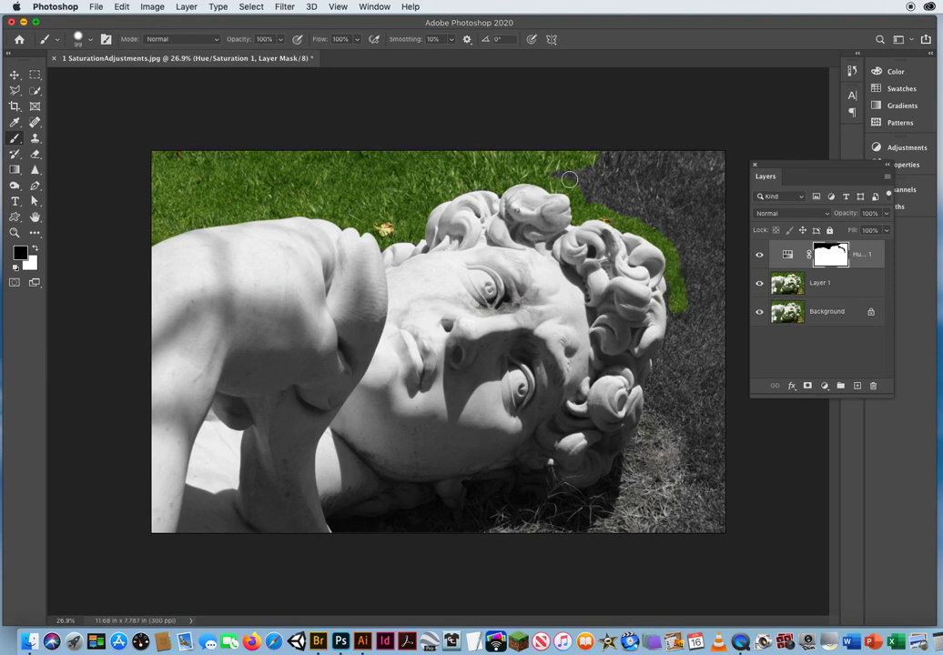
{"action": "mouse_move", "coordinate": [592, 200]}
{"action": "left_mouse_down"}
{"action": "mouse_move", "coordinate": [534, 169]}
{"action": "mouse_move", "coordinate": [745, 147]}
{"action": "mouse_move", "coordinate": [576, 181]}
{"action": "mouse_move", "coordinate": [744, 168]}
{"action": "left_mouse_up"}
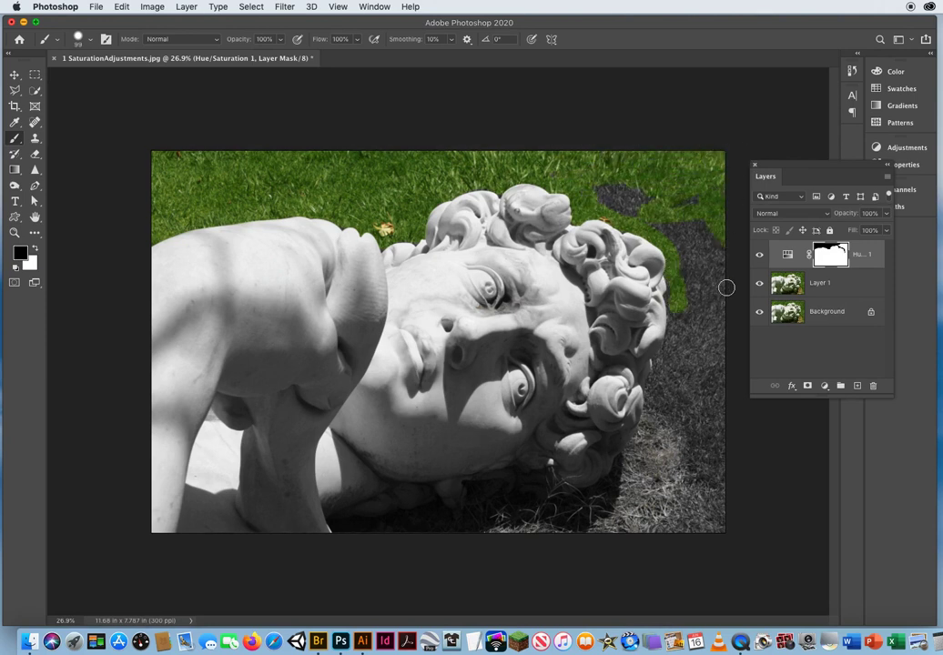
{"action": "mouse_move", "coordinate": [725, 293]}
{"action": "left_mouse_down"}
{"action": "mouse_move", "coordinate": [644, 194]}
{"action": "mouse_move", "coordinate": [576, 174]}
{"action": "mouse_move", "coordinate": [607, 203]}
{"action": "mouse_move", "coordinate": [656, 215]}
{"action": "mouse_move", "coordinate": [682, 240]}
{"action": "mouse_move", "coordinate": [697, 292]}
{"action": "mouse_move", "coordinate": [688, 267]}
{"action": "mouse_move", "coordinate": [689, 313]}
{"action": "mouse_move", "coordinate": [678, 261]}
{"action": "mouse_move", "coordinate": [682, 329]}
{"action": "mouse_move", "coordinate": [675, 283]}
{"action": "mouse_move", "coordinate": [650, 420]}
{"action": "mouse_move", "coordinate": [705, 283]}
{"action": "mouse_move", "coordinate": [699, 434]}
{"action": "mouse_move", "coordinate": [714, 459]}
{"action": "mouse_move", "coordinate": [723, 290]}
{"action": "mouse_move", "coordinate": [711, 458]}
{"action": "mouse_move", "coordinate": [705, 425]}
{"action": "mouse_move", "coordinate": [708, 405]}
{"action": "mouse_move", "coordinate": [719, 568]}
{"action": "mouse_move", "coordinate": [706, 417]}
{"action": "mouse_move", "coordinate": [693, 420]}
{"action": "mouse_move", "coordinate": [699, 563]}
{"action": "mouse_move", "coordinate": [682, 561]}
{"action": "mouse_move", "coordinate": [678, 400]}
{"action": "mouse_move", "coordinate": [661, 530]}
{"action": "mouse_move", "coordinate": [652, 479]}
{"action": "mouse_move", "coordinate": [659, 398]}
{"action": "mouse_move", "coordinate": [623, 464]}
{"action": "mouse_move", "coordinate": [613, 490]}
{"action": "mouse_move", "coordinate": [621, 492]}
{"action": "mouse_move", "coordinate": [590, 520]}
{"action": "mouse_move", "coordinate": [640, 472]}
{"action": "mouse_move", "coordinate": [672, 470]}
{"action": "mouse_move", "coordinate": [705, 519]}
{"action": "mouse_move", "coordinate": [674, 529]}
{"action": "mouse_move", "coordinate": [575, 521]}
{"action": "mouse_move", "coordinate": [512, 540]}
{"action": "mouse_move", "coordinate": [563, 532]}
{"action": "mouse_move", "coordinate": [578, 510]}
{"action": "mouse_move", "coordinate": [489, 505]}
{"action": "mouse_move", "coordinate": [496, 520]}
{"action": "mouse_move", "coordinate": [383, 527]}
{"action": "mouse_move", "coordinate": [526, 528]}
{"action": "mouse_move", "coordinate": [566, 506]}
{"action": "left_mouse_up"}
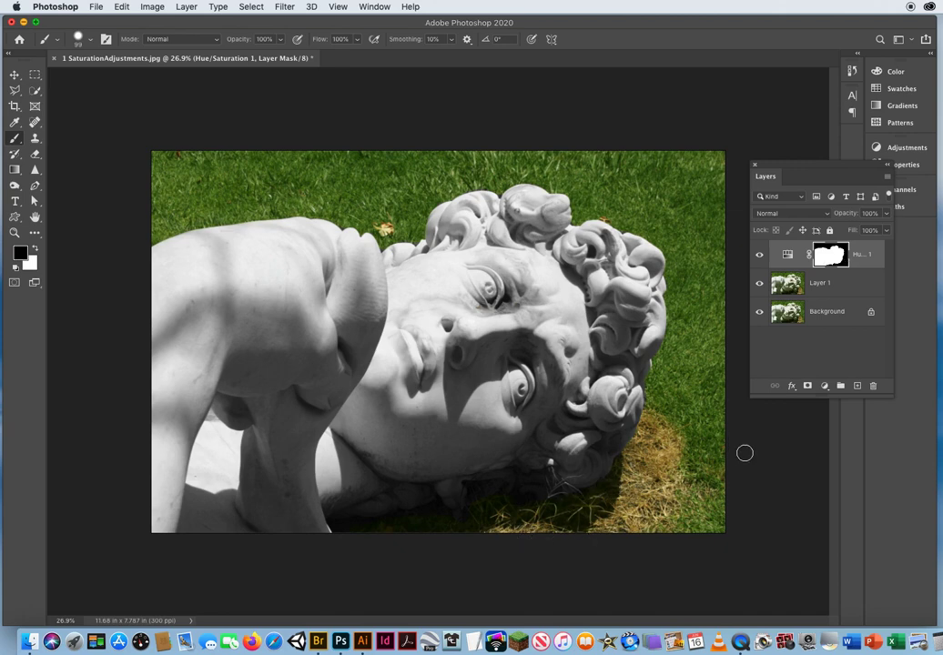
Compare the whole image with and without the Hue/Saturation layer by toggling its visibility, leaving the layer shown.
{"action": "key", "text": "z"}
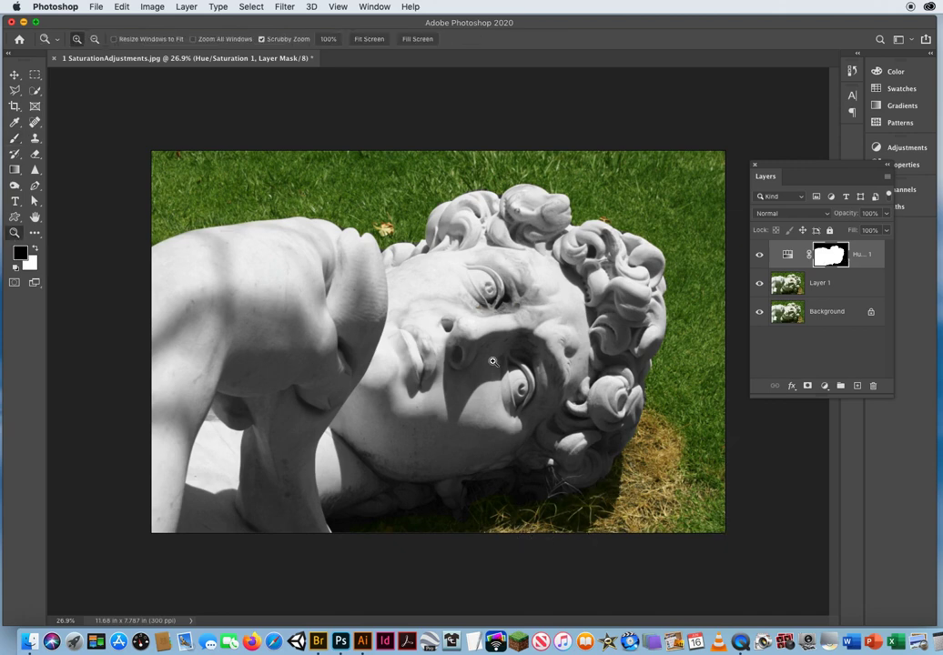
{"action": "mouse_move", "coordinate": [490, 362]}
{"action": "left_mouse_down"}
{"action": "mouse_move", "coordinate": [442, 358]}
{"action": "mouse_move", "coordinate": [480, 357]}
{"action": "left_mouse_up"}
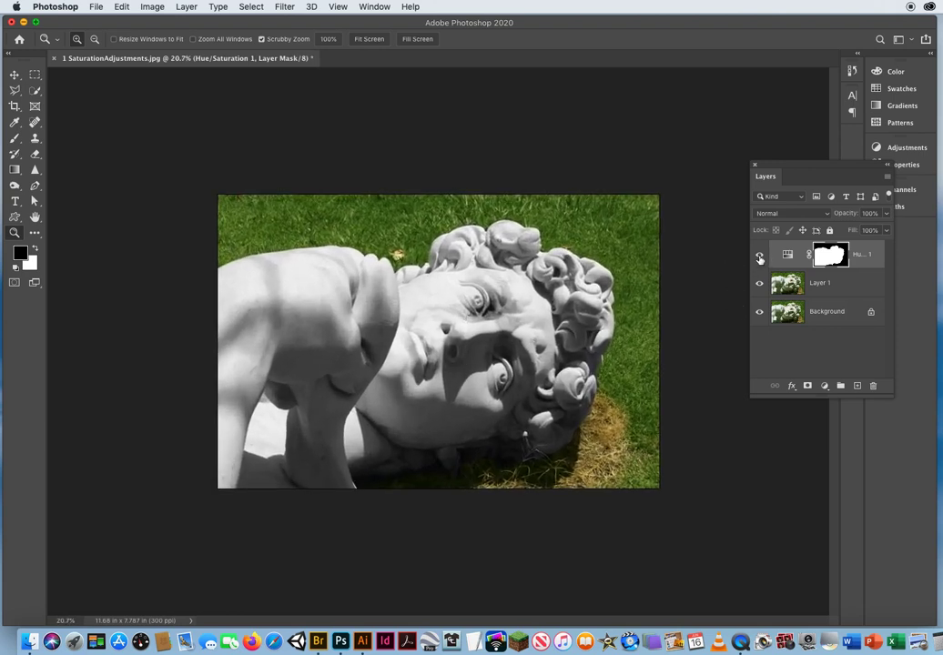
{"action": "left_click", "coordinate": [760, 256]}
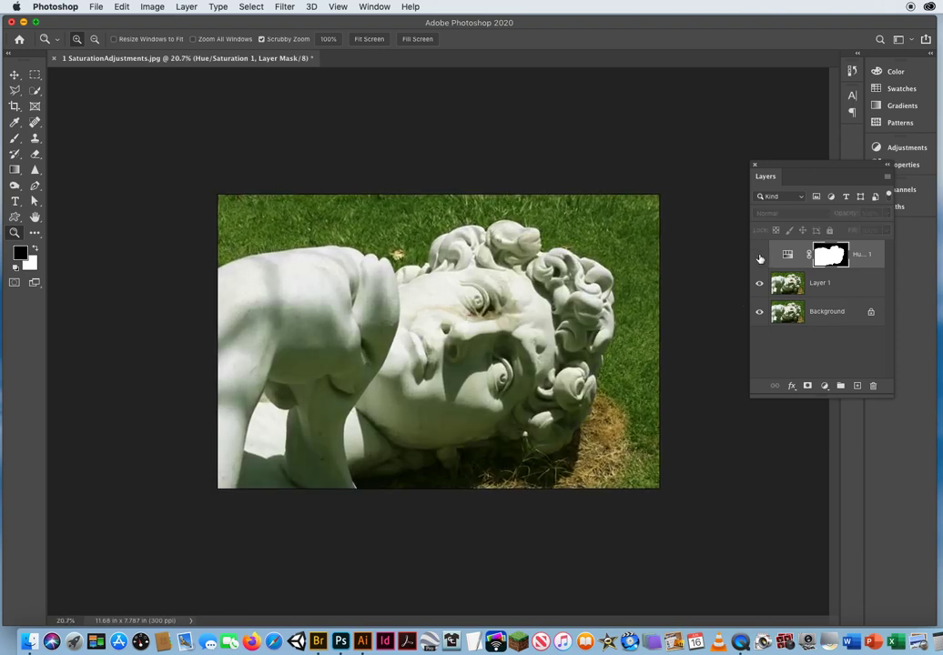
{"action": "left_click", "coordinate": [760, 256]}
{"action": "left_click", "coordinate": [760, 257]}
{"action": "left_click", "coordinate": [760, 257]}
{"action": "left_click", "coordinate": [760, 257]}
{"action": "left_click", "coordinate": [760, 257]}
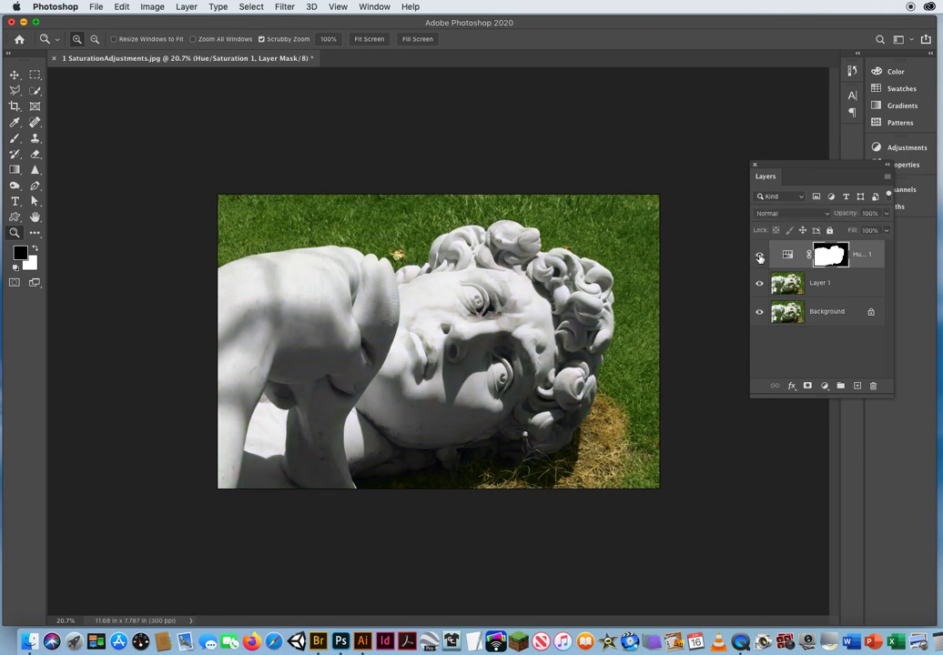
{"action": "left_click", "coordinate": [760, 256]}
{"action": "left_click", "coordinate": [760, 257]}
{"action": "left_click", "coordinate": [760, 257]}
{"action": "left_click", "coordinate": [760, 257]}
{"action": "left_click", "coordinate": [760, 257]}
{"action": "left_click", "coordinate": [760, 256]}
{"action": "left_click", "coordinate": [760, 257]}
{"action": "left_click", "coordinate": [760, 256]}
{"action": "left_click", "coordinate": [15, 73]}
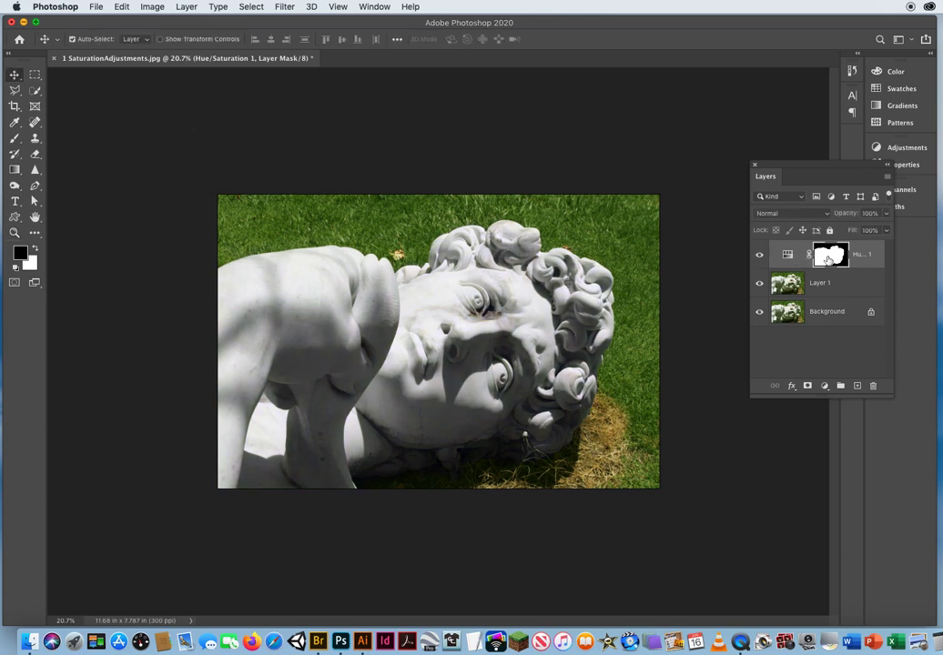
{"action": "left_click_drag", "start_coordinate": [801, 176], "coordinate": [745, 178]}
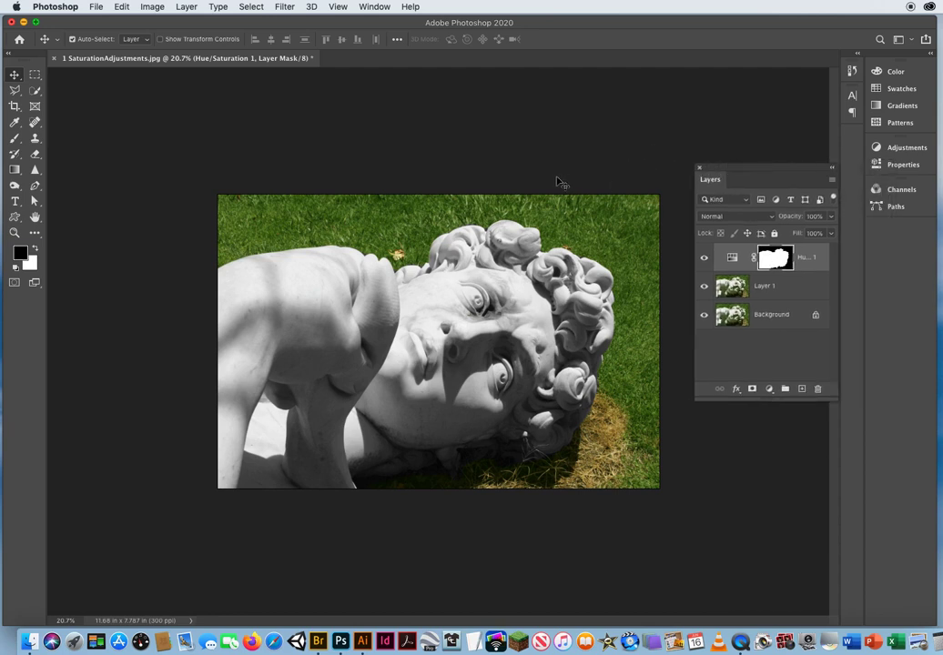